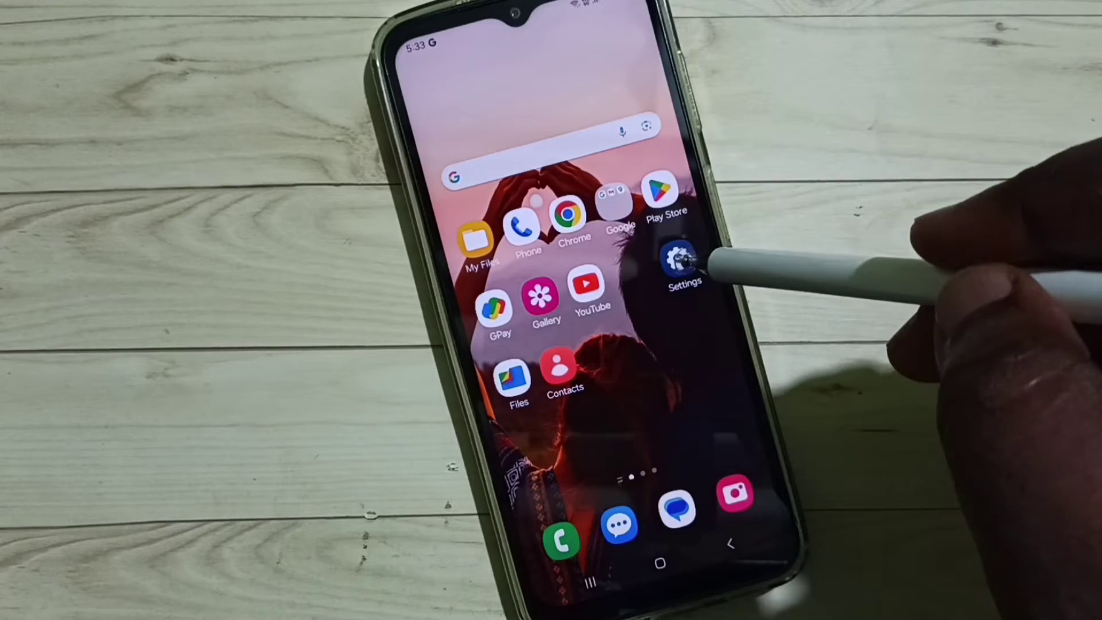
Launch Android Settings from the home screen and scroll to the Google entry.
click(685, 258)
scroll(707, 403, down, 10)
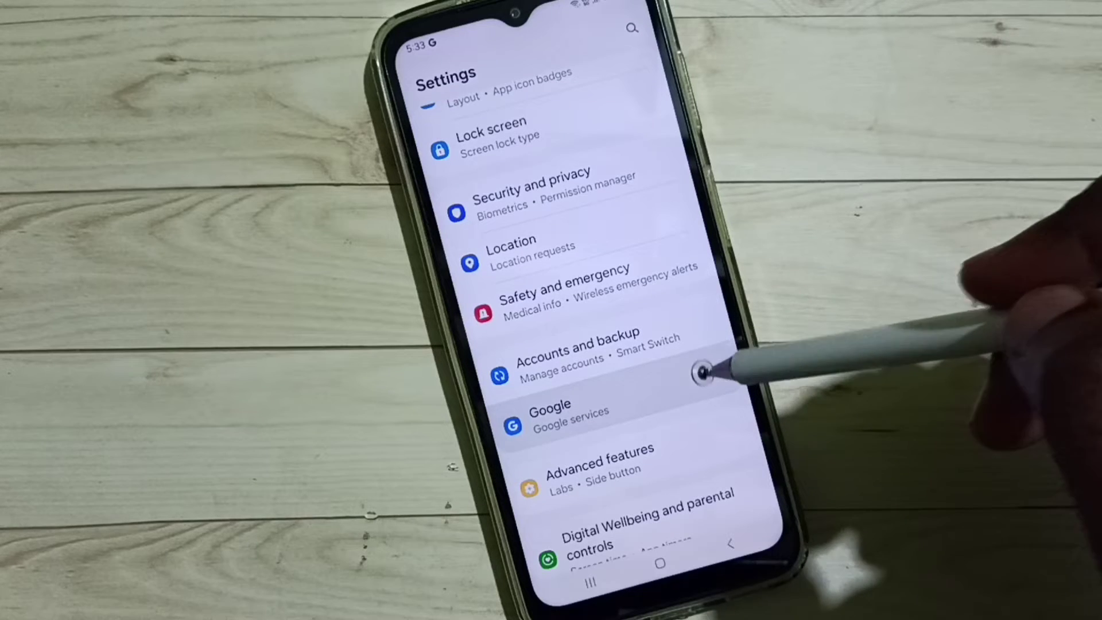
Go from Google settings to Manage your Google Account's People and sharing tab.
click(704, 372)
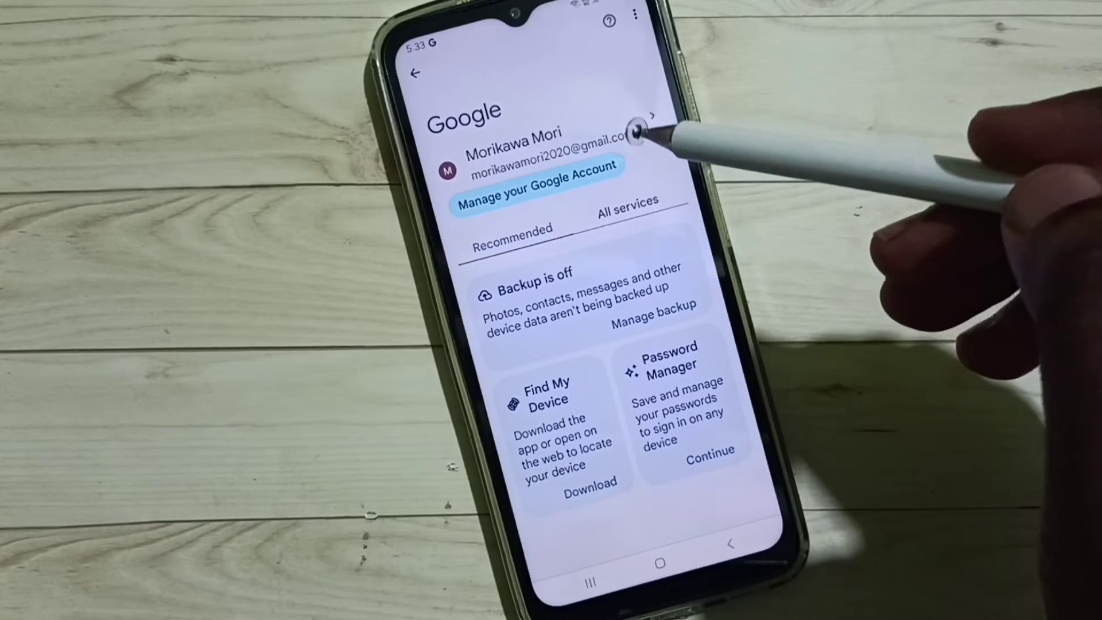
click(520, 200)
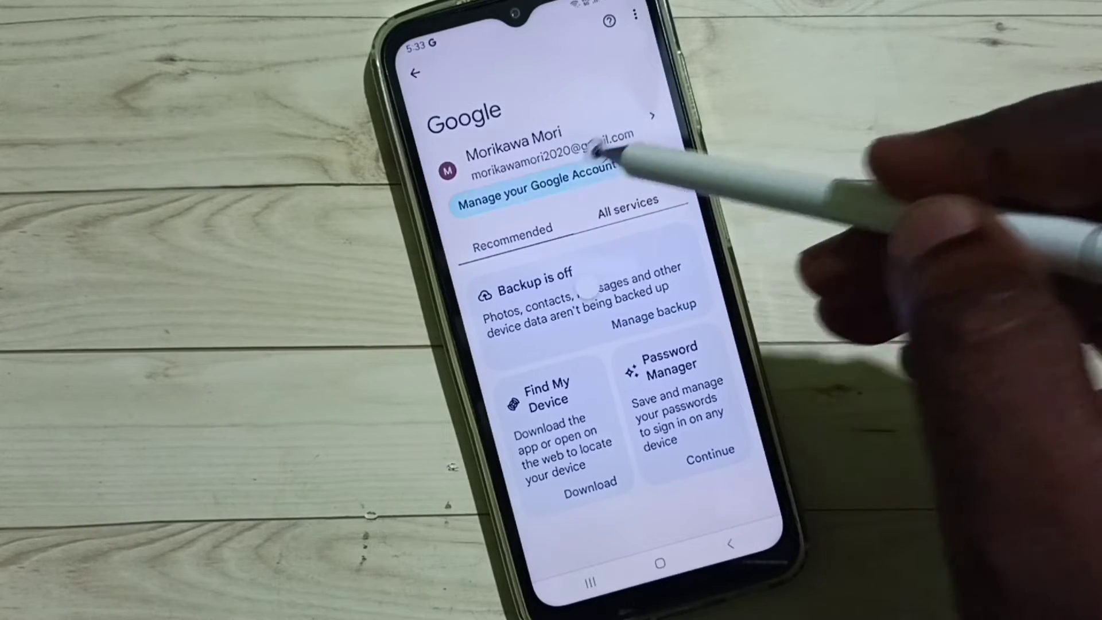
drag(676, 177, 517, 177)
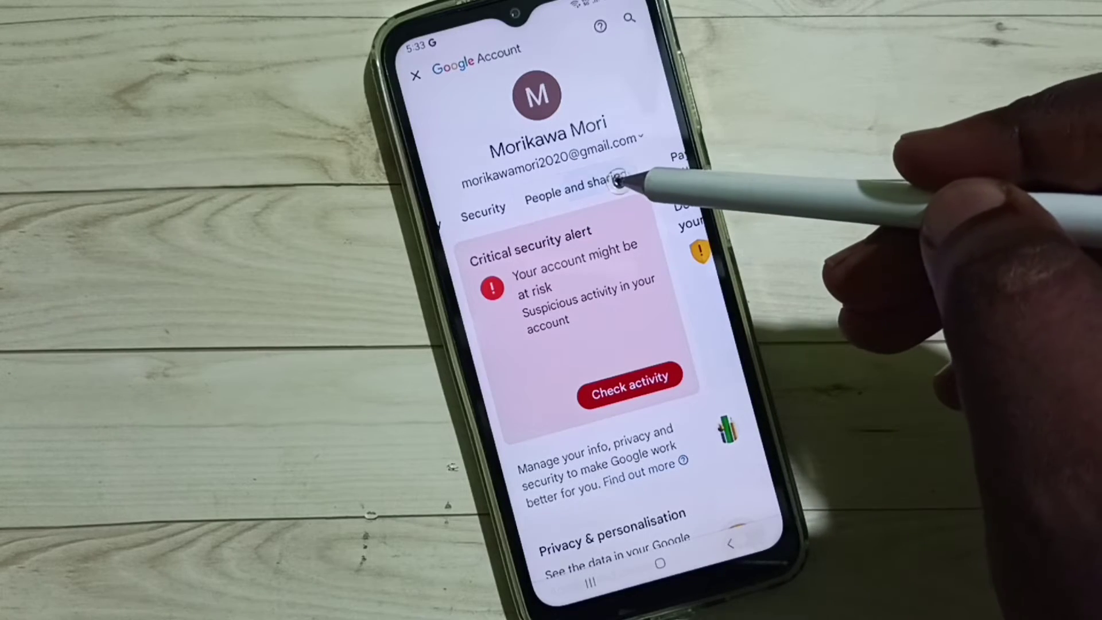
click(573, 190)
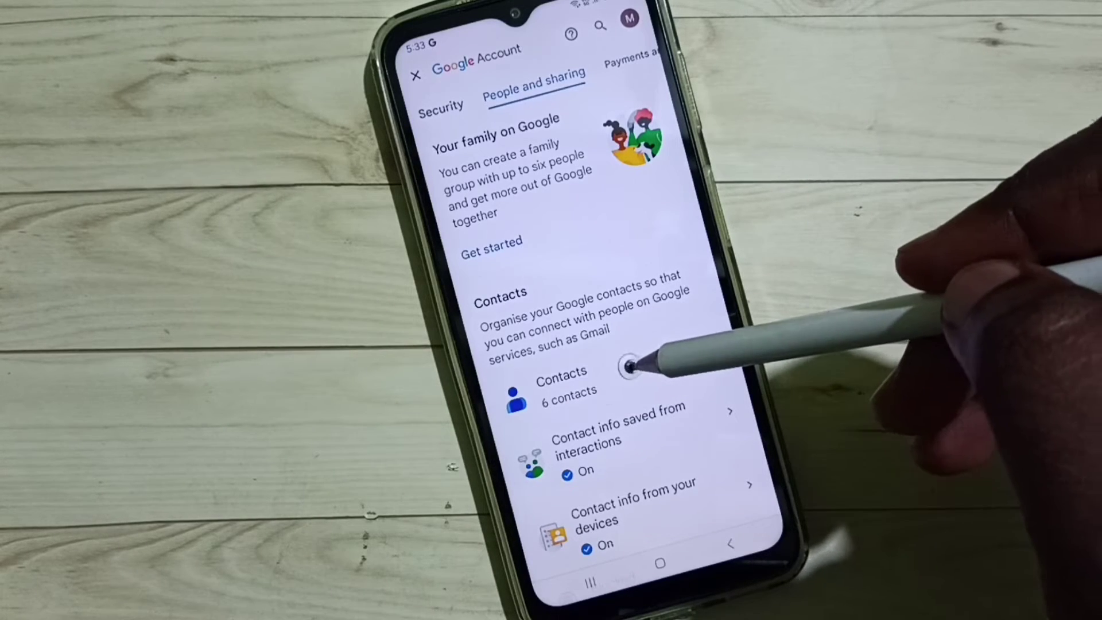
Open the Contacts row and choose Stay on web instead of the Contacts app.
click(631, 368)
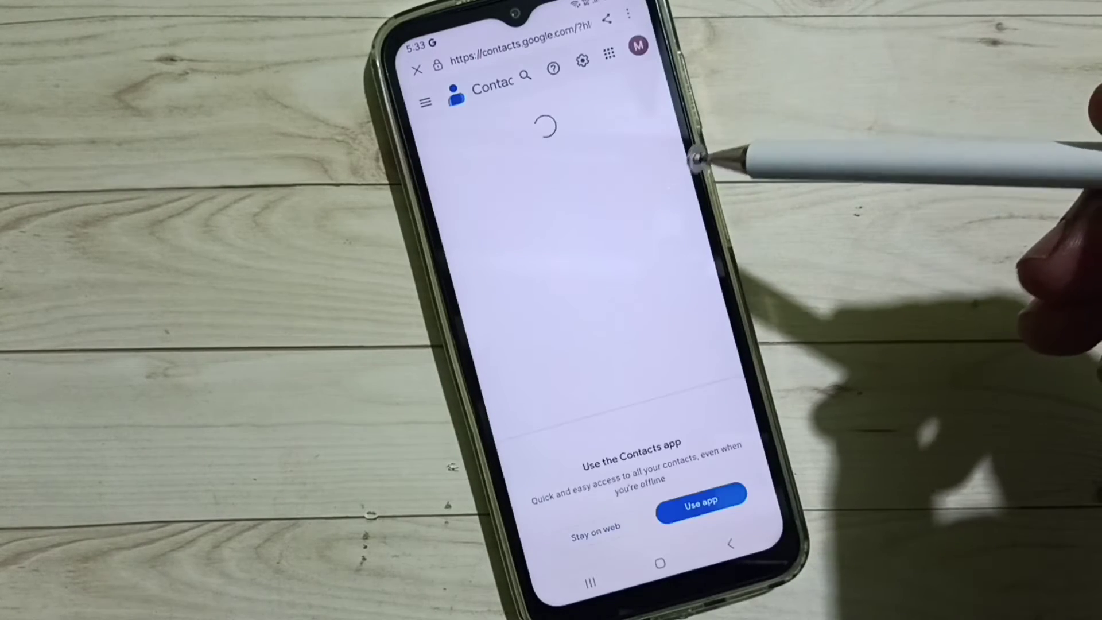
click(594, 531)
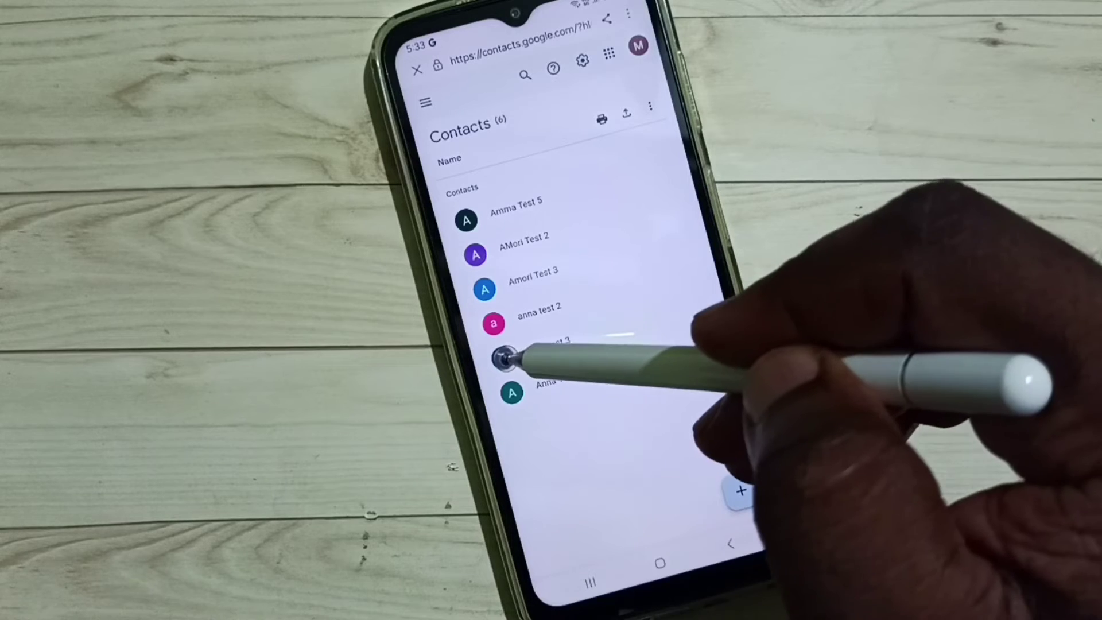
Select anna test 3 and anna test 2, then choose Delete from the more-actions menu.
click(504, 358)
click(494, 323)
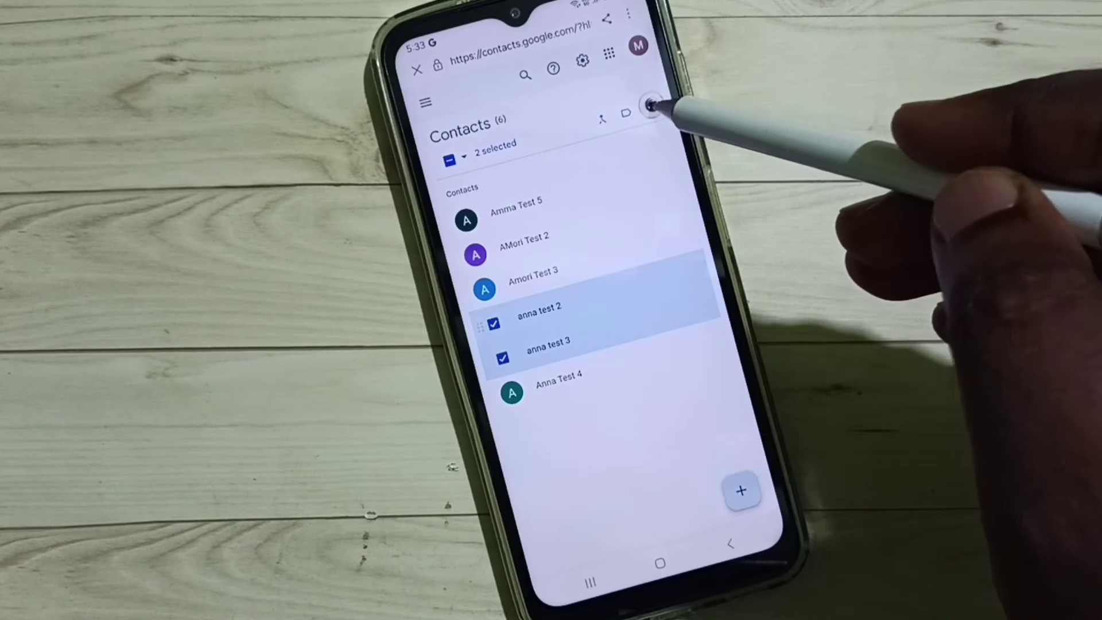
click(650, 108)
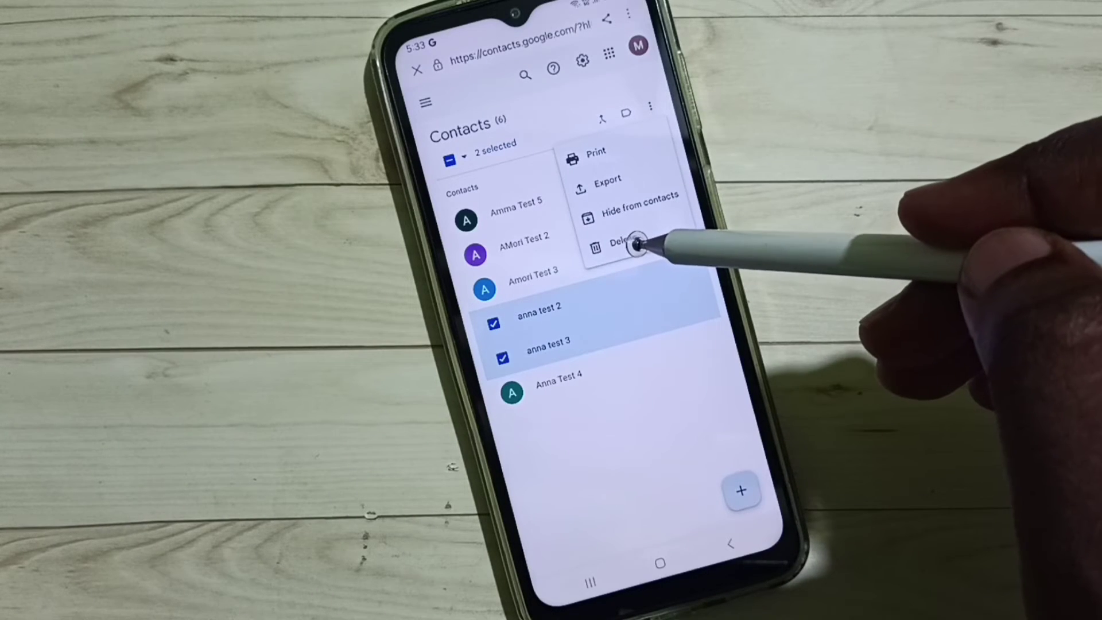
click(638, 238)
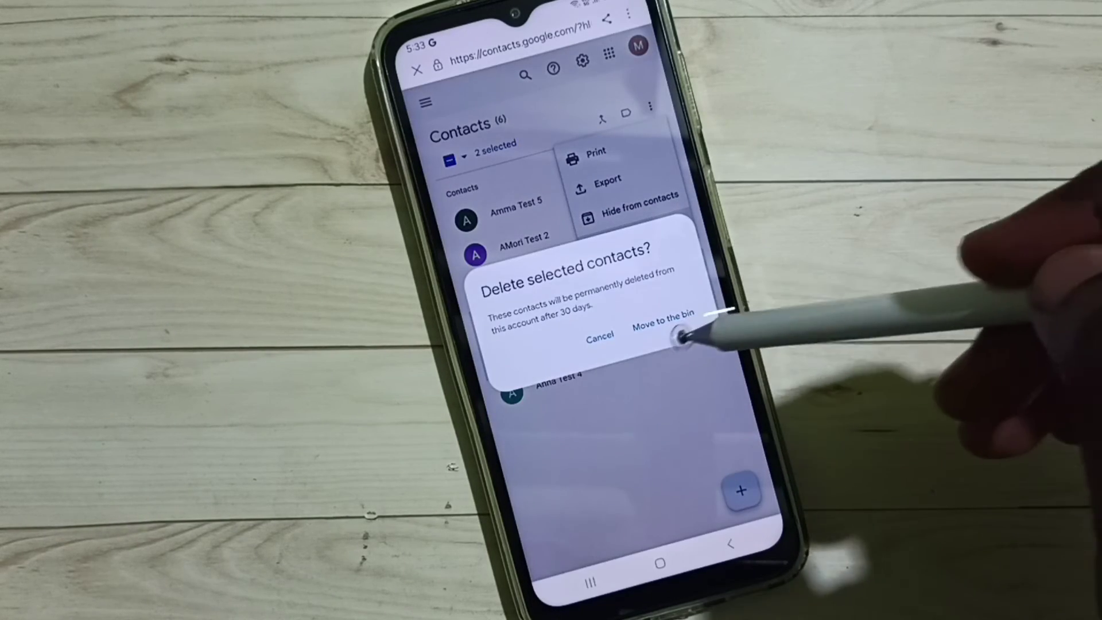